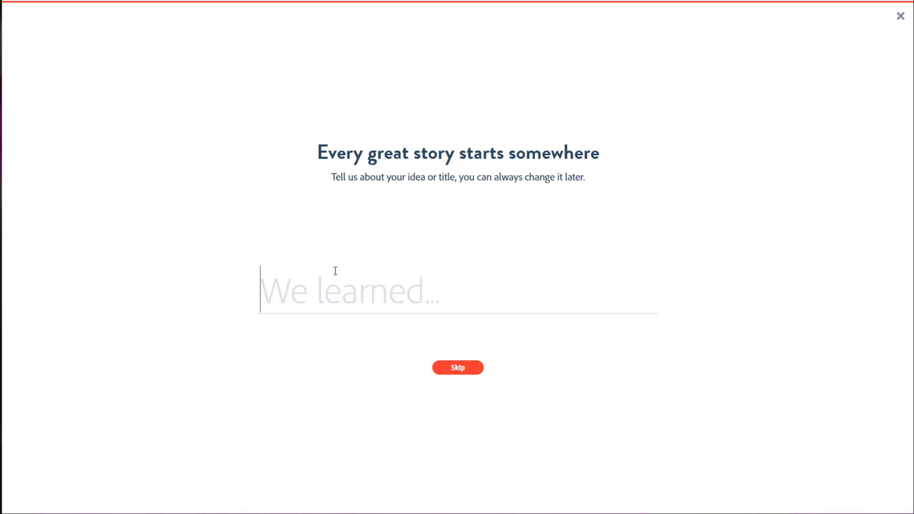
Step: Title the new video project "2020 Memories" and continue to the story templates
text(2020 Memories)
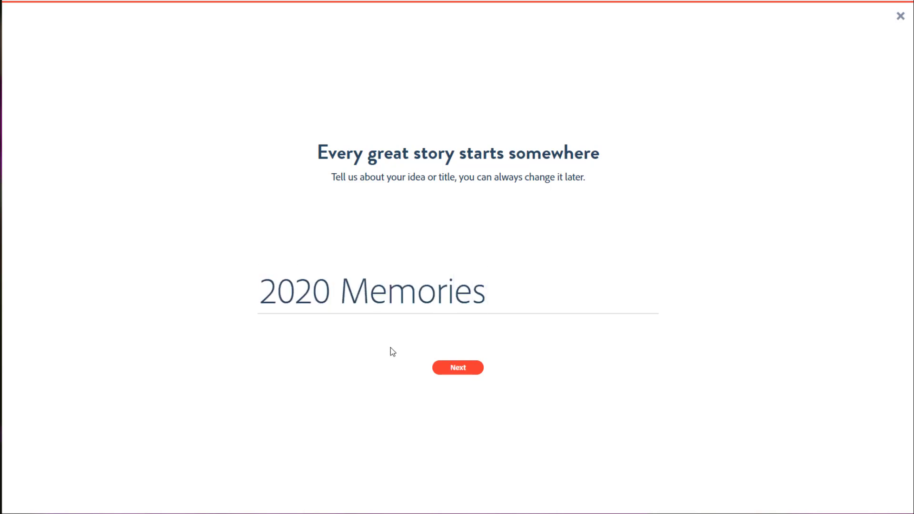
click(443, 371)
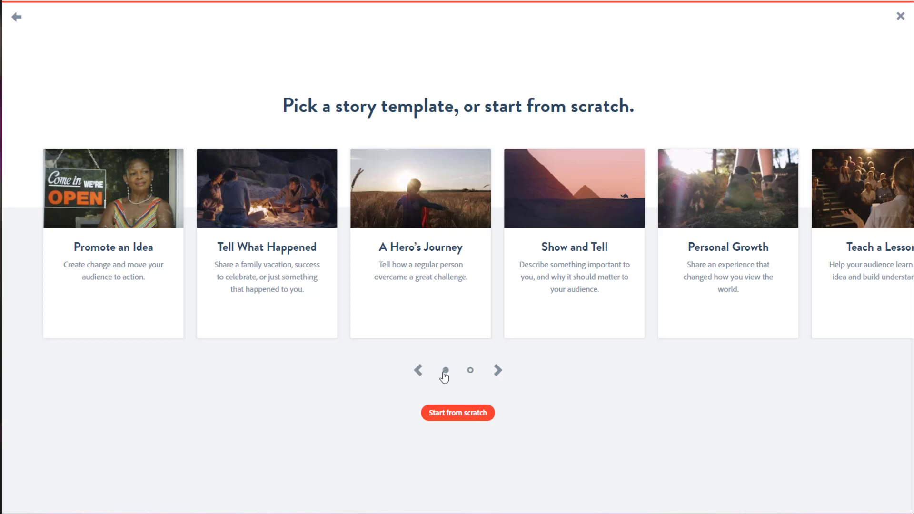
Step: Look through the story templates, start the video from scratch, and dismiss the welcome tips
click(498, 375)
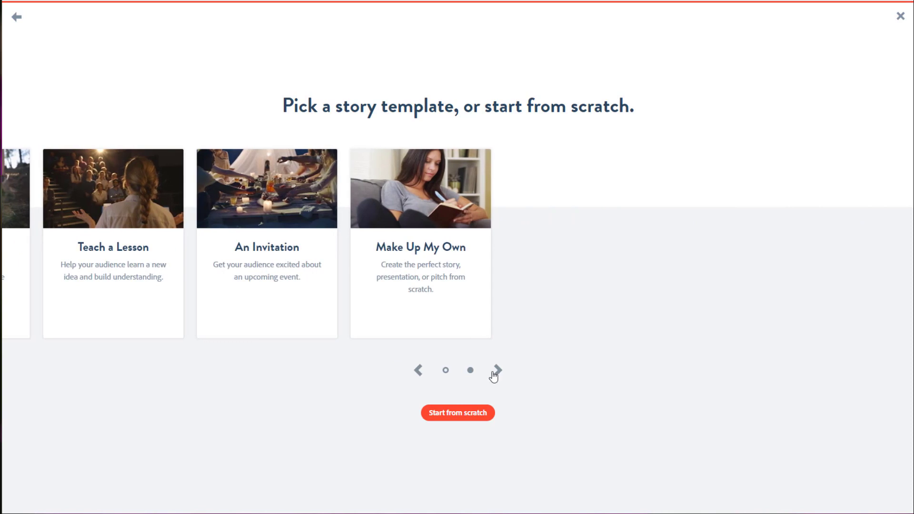
click(419, 371)
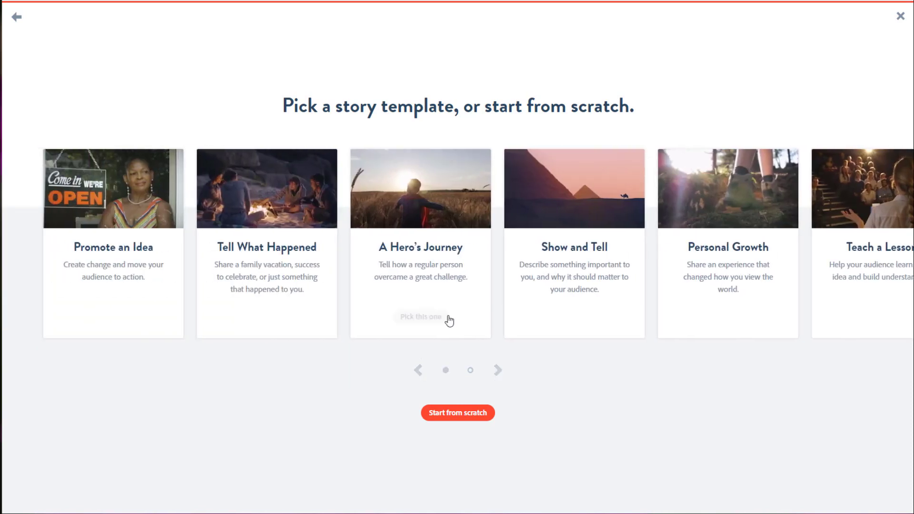
click(497, 371)
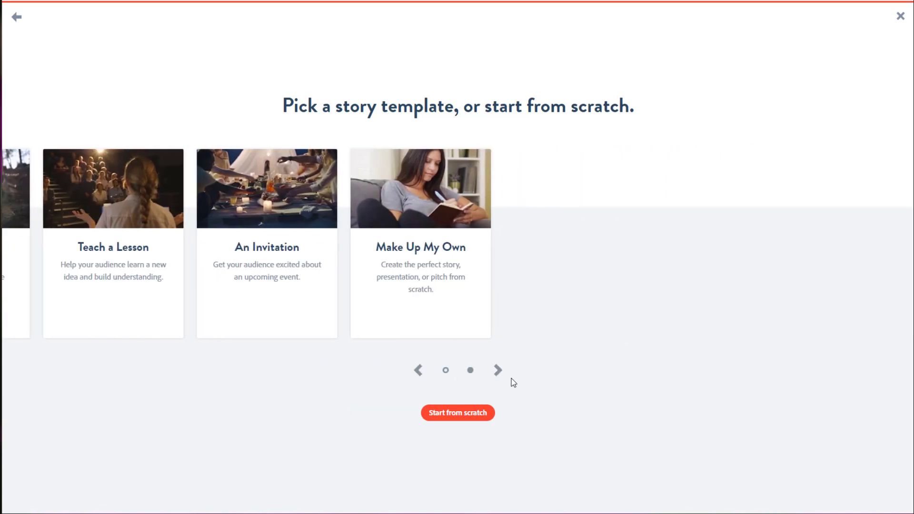
click(466, 413)
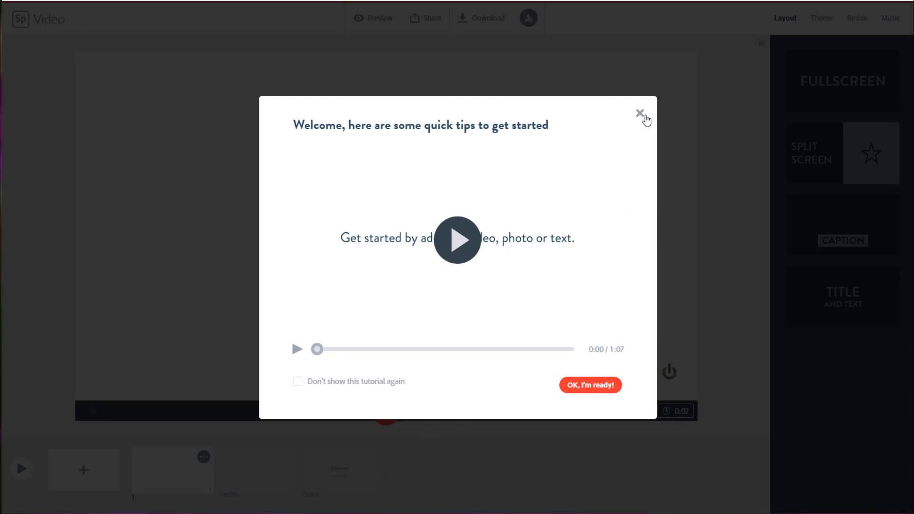
click(640, 113)
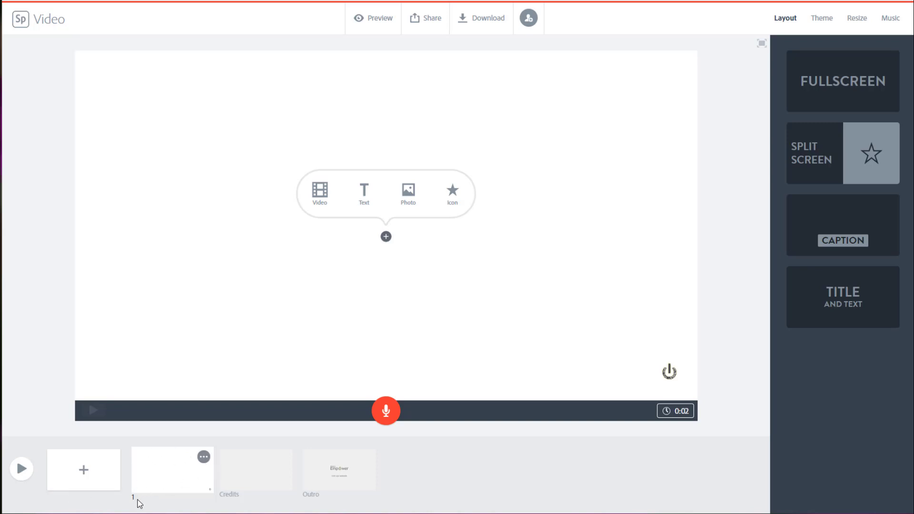
Step: Apply the Title and Text layout to the first slide and enter "2020 Memories" as its title
click(852, 296)
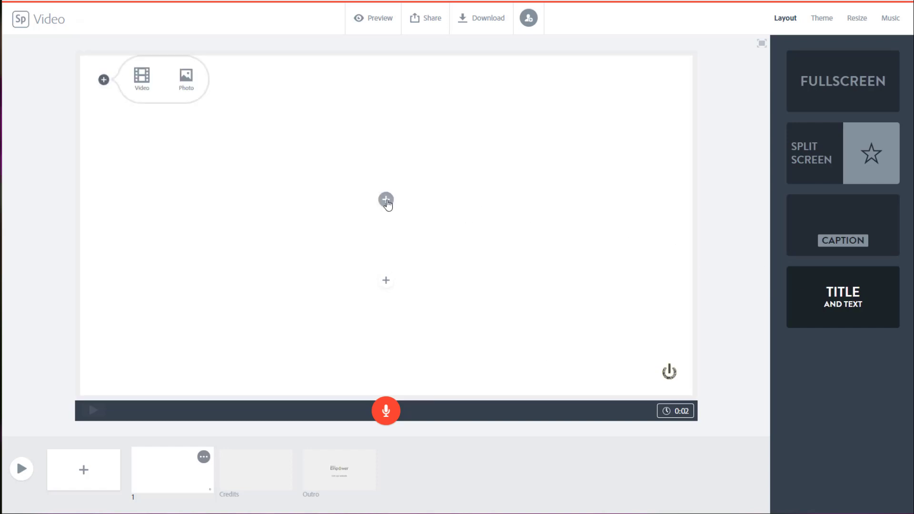
click(386, 200)
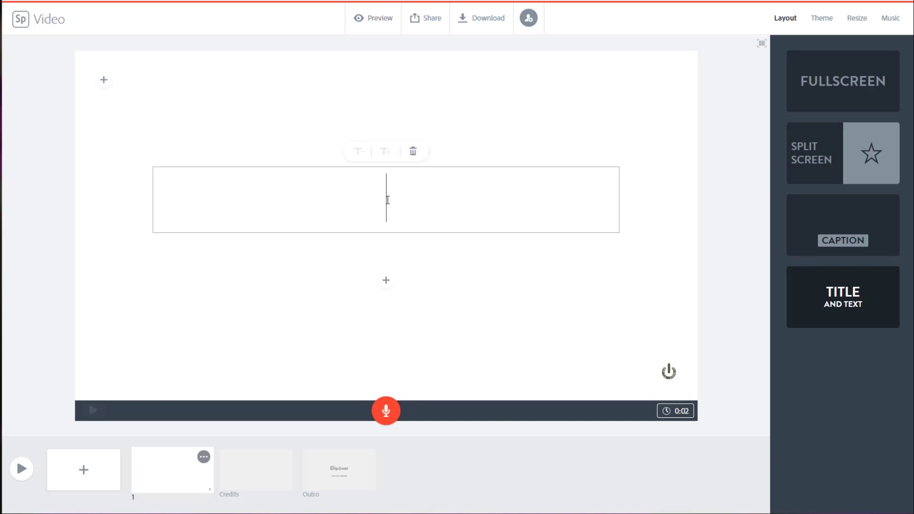
text(2020)
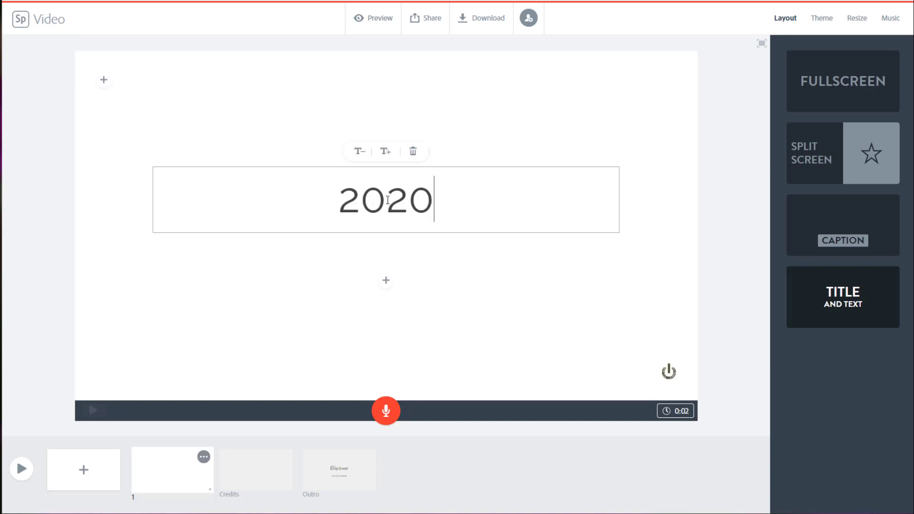
text( Mem)
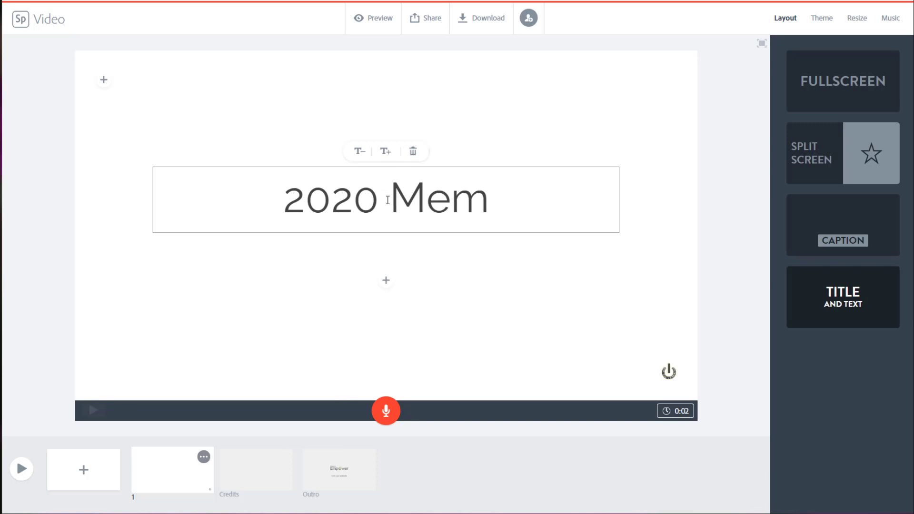
text(ories)
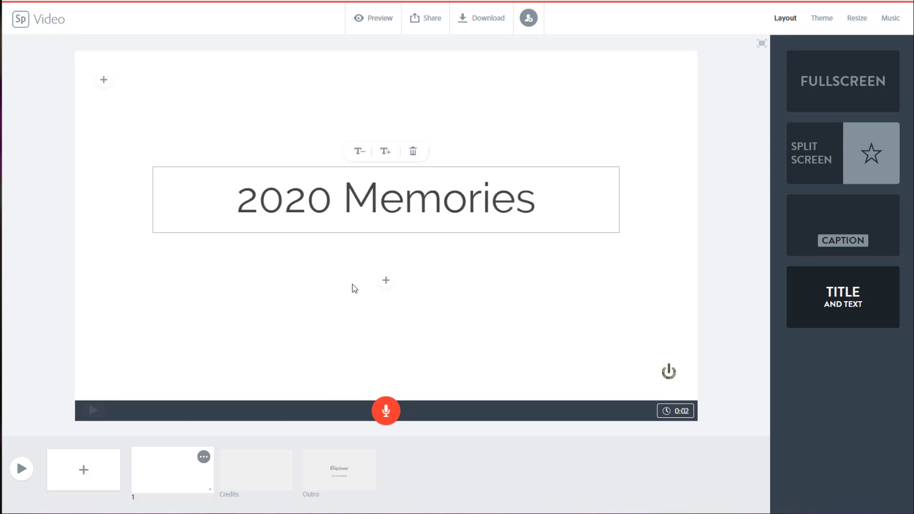
Step: Dismiss the text alignment tip and add the author's full name as the text below the title
click(386, 282)
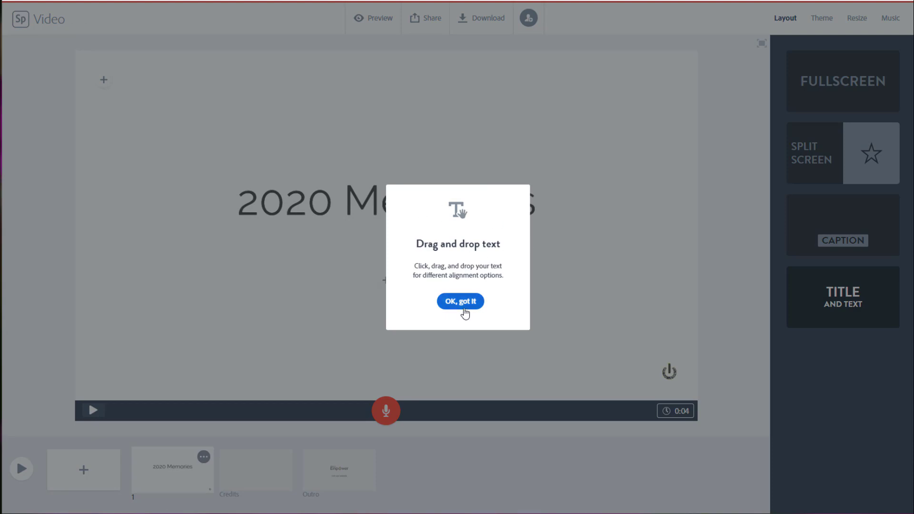
click(464, 308)
click(386, 281)
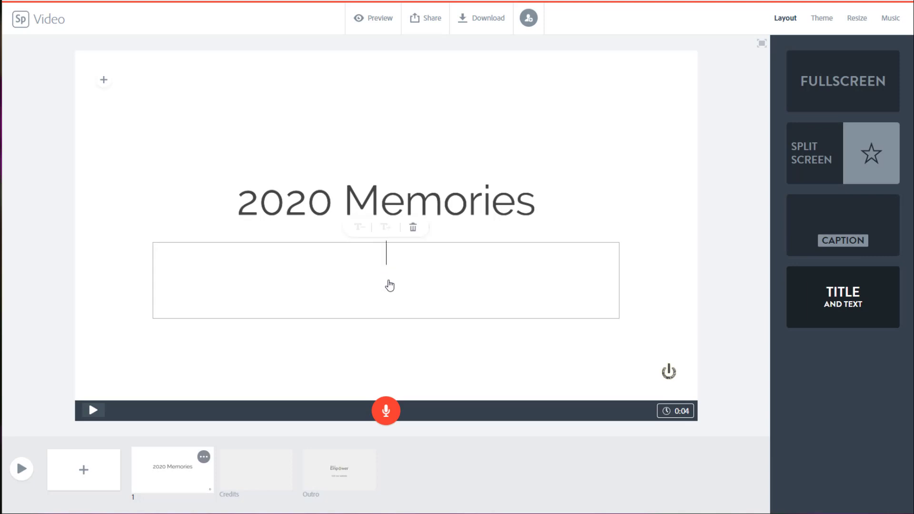
text(Amber Garvey)
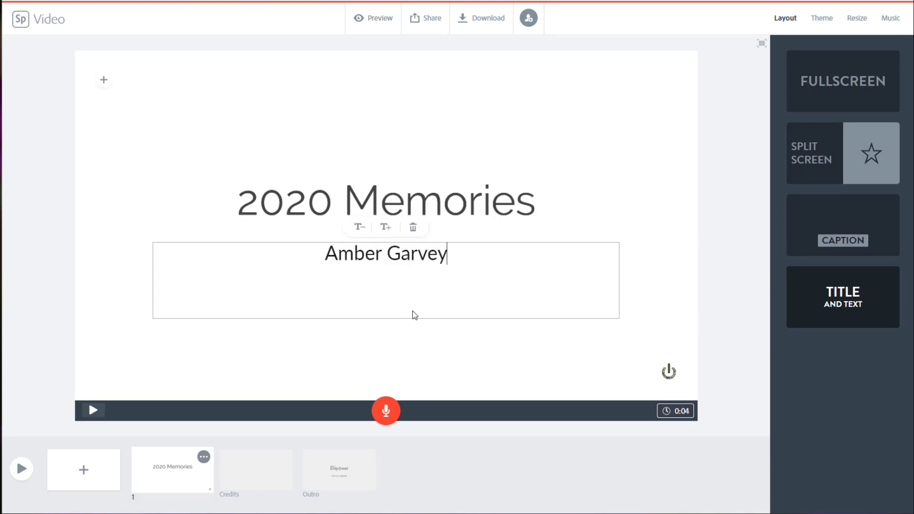
click(426, 337)
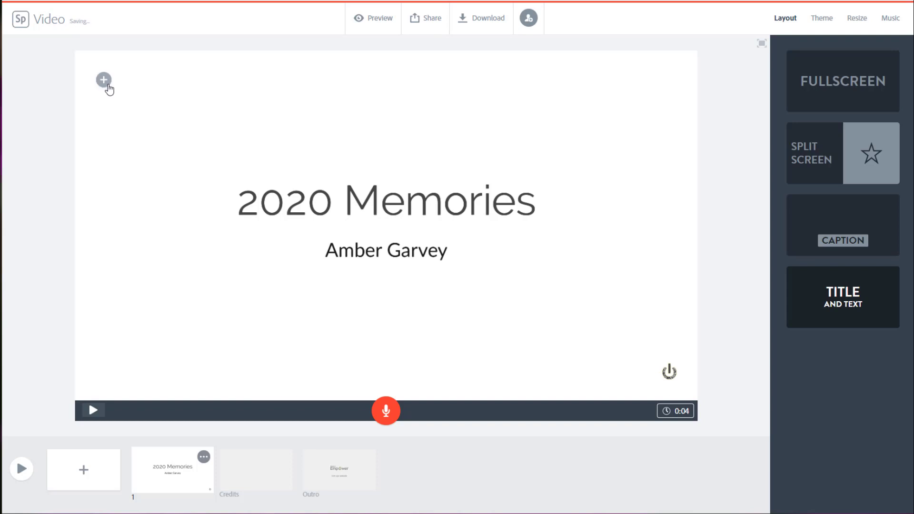
Step: Search the free photos for "graduation" and set the photo of hanging graduation-cap lamps as the title slide's background
click(107, 84)
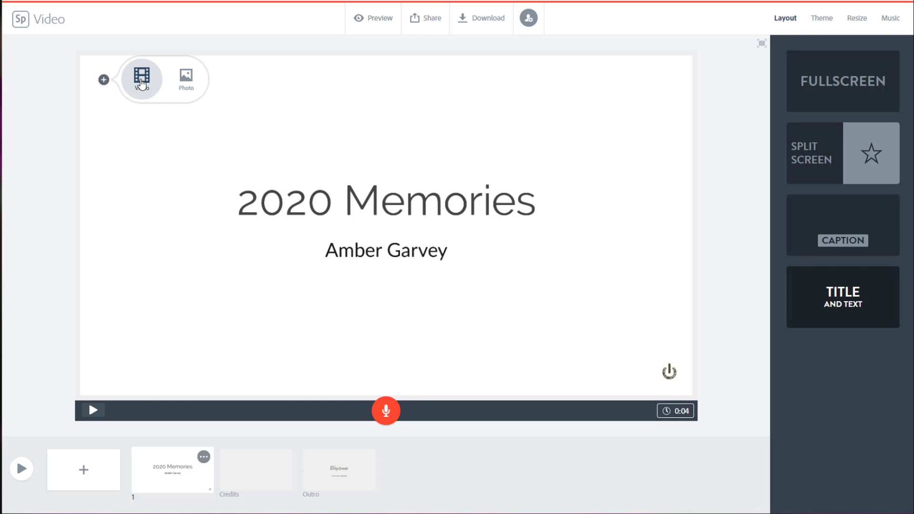
click(186, 78)
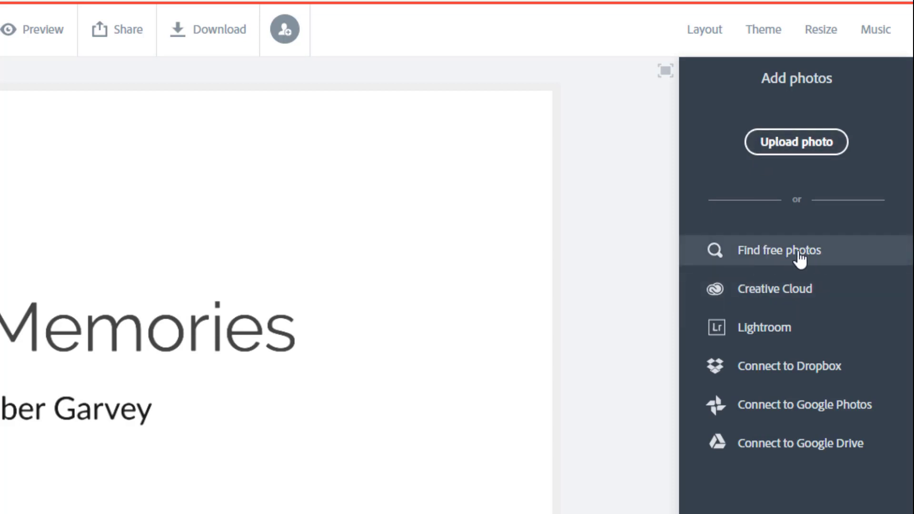
click(750, 259)
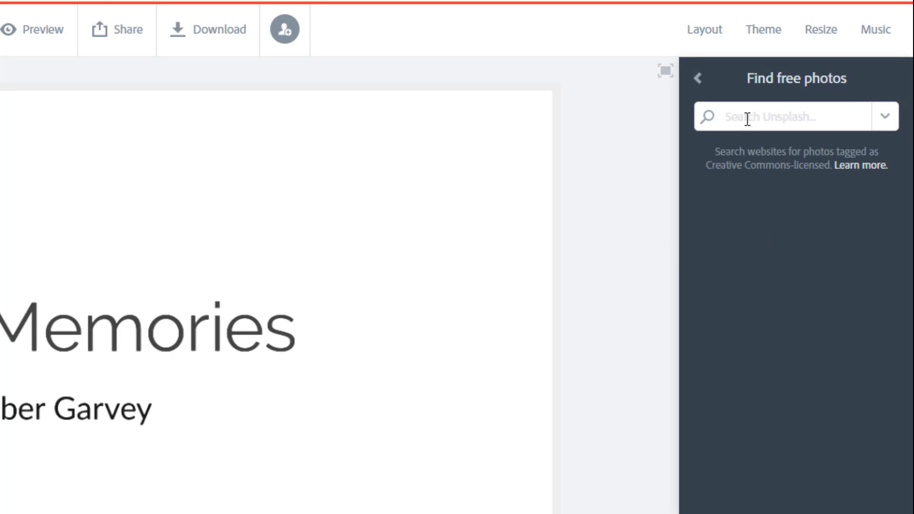
text(graduation)
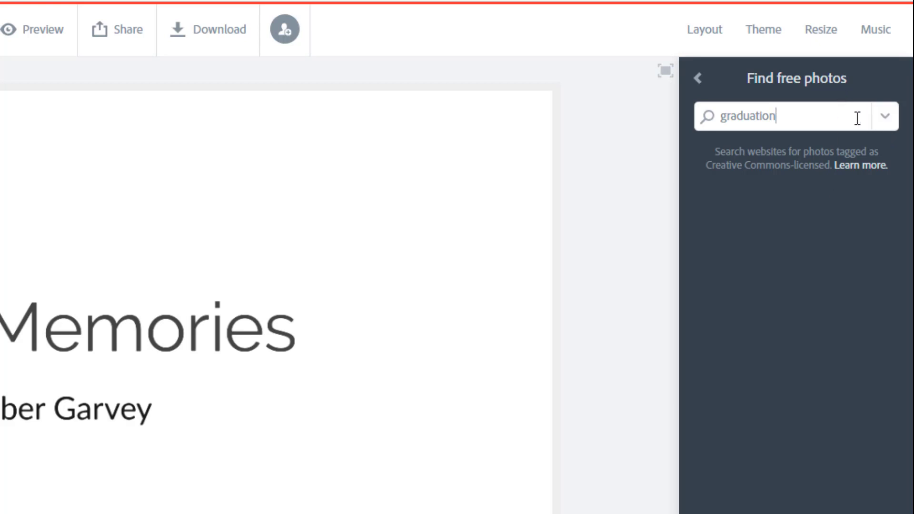
key(Return)
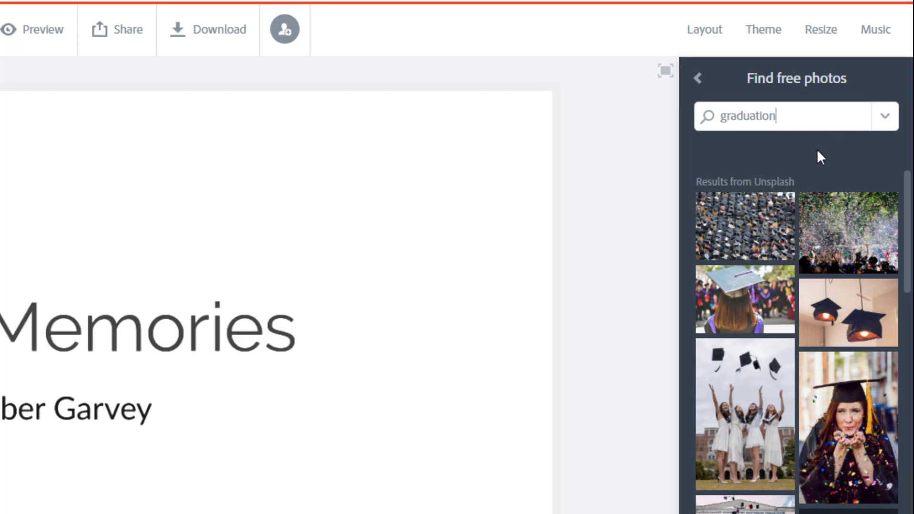
click(848, 336)
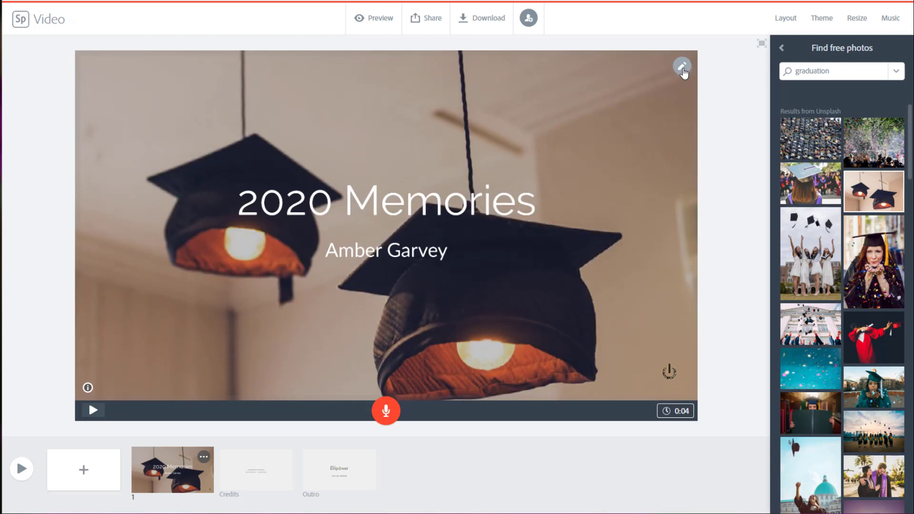
click(497, 207)
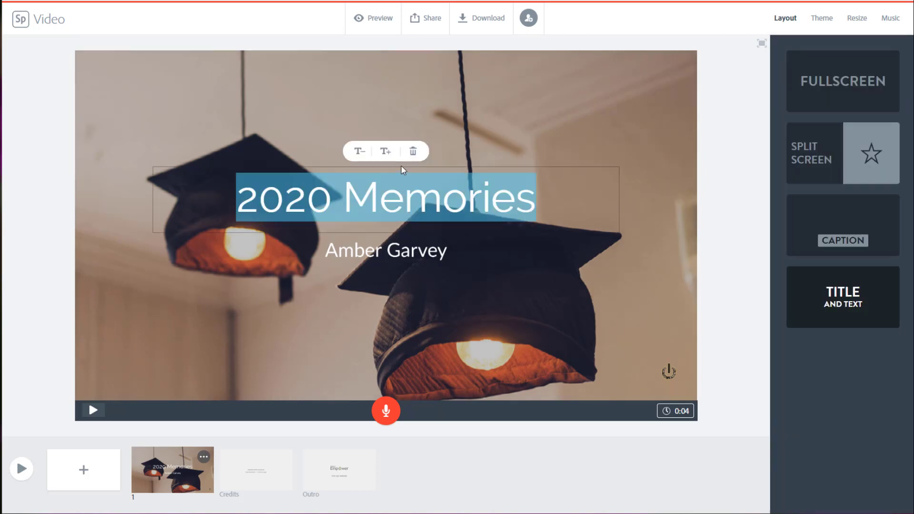
click(444, 245)
click(469, 205)
click(632, 118)
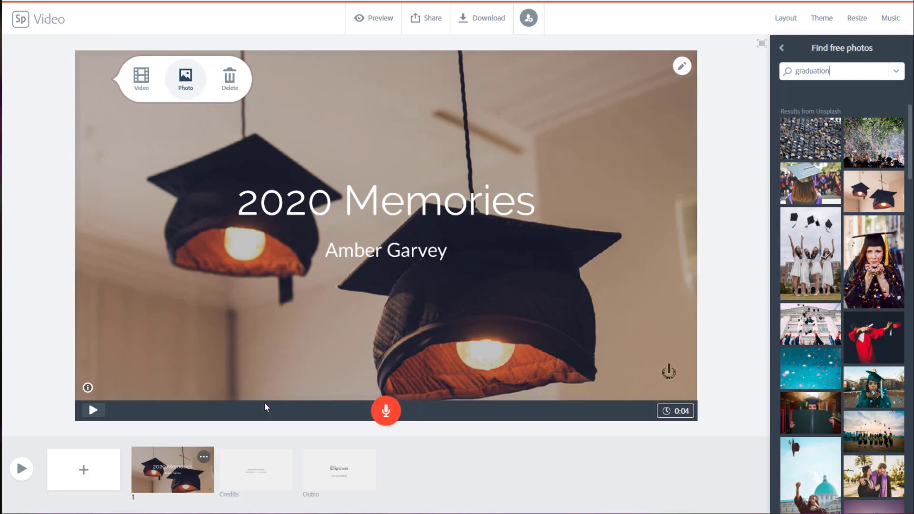
Step: Allow microphone access, record a short voice narration on the title slide, and play the slide back
click(387, 412)
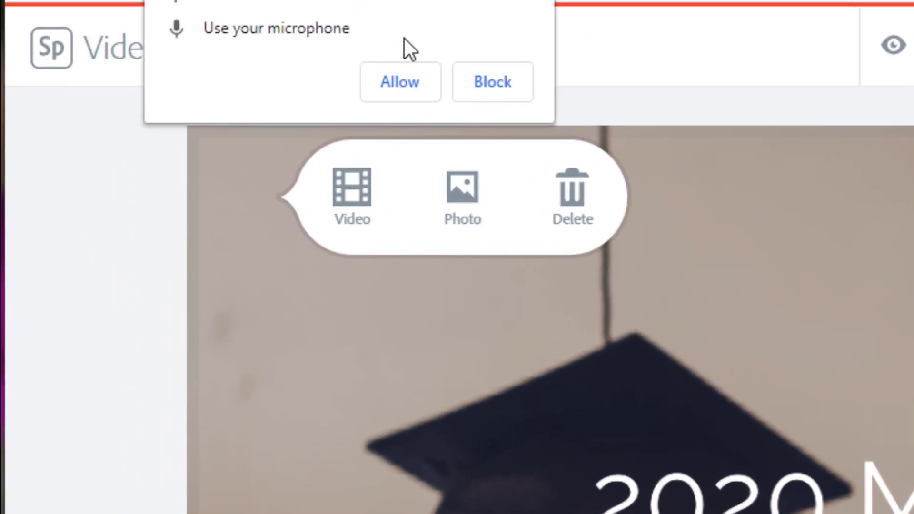
click(424, 81)
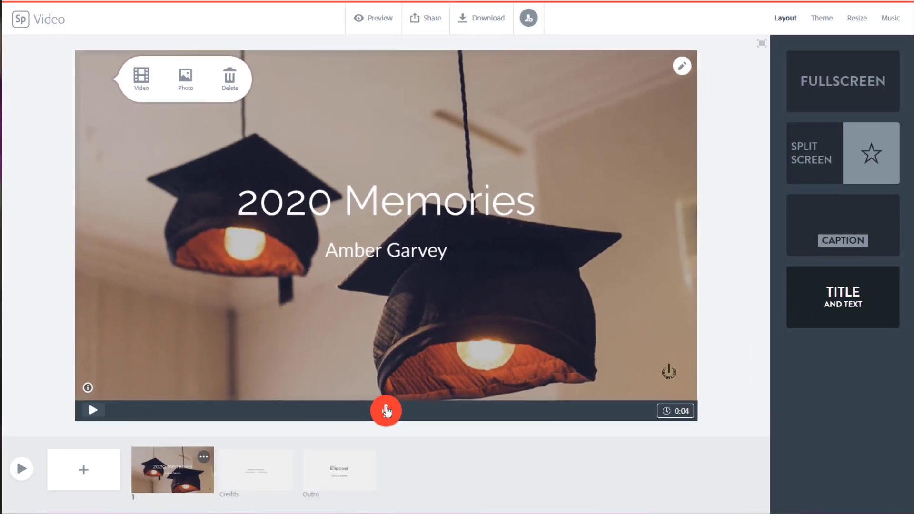
drag(385, 411, 385, 412)
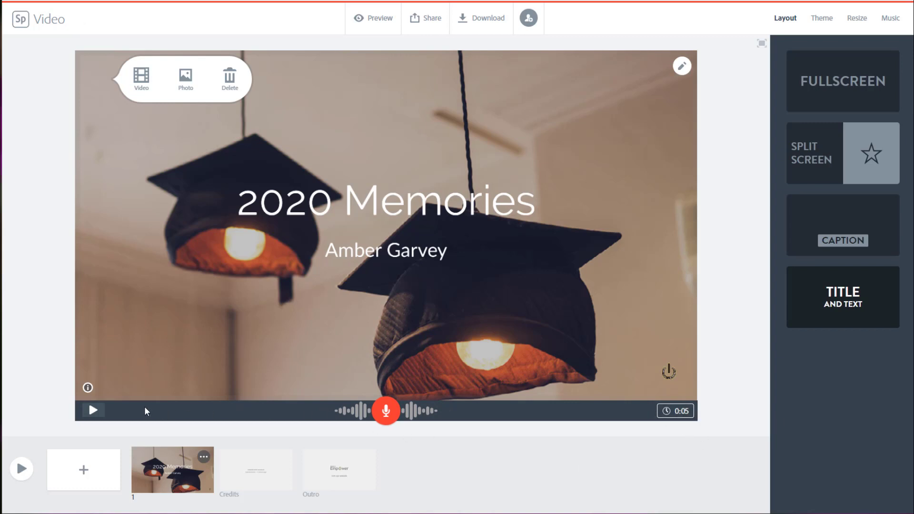
click(91, 412)
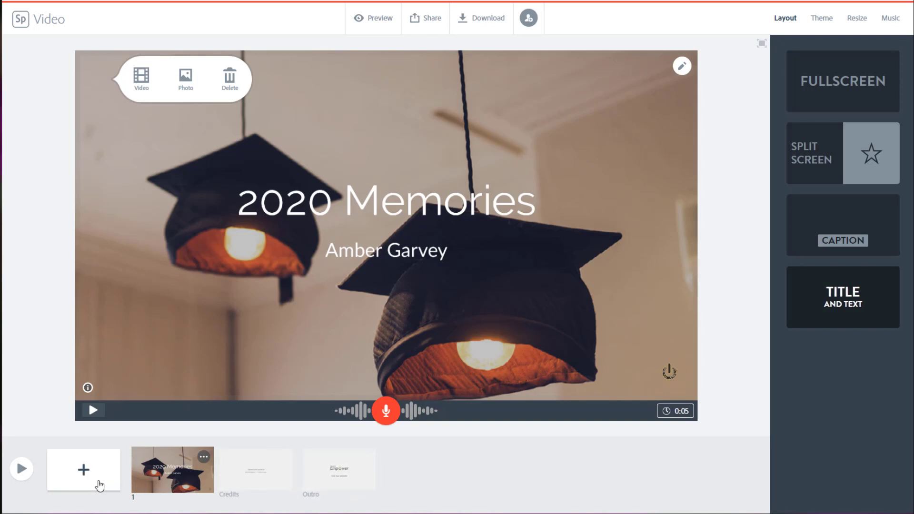
Step: Add a second slide, try the Fullscreen and Split Screen layouts on it, and settle on the Caption layout
click(85, 473)
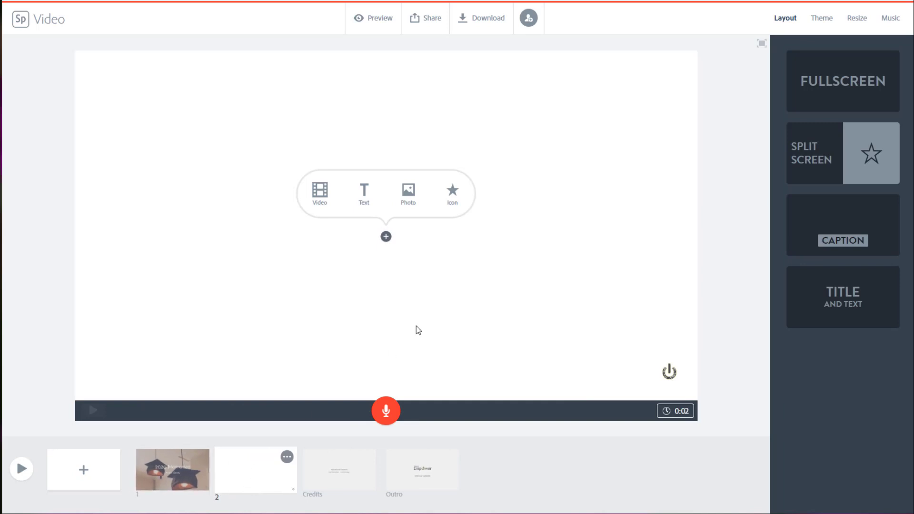
click(843, 225)
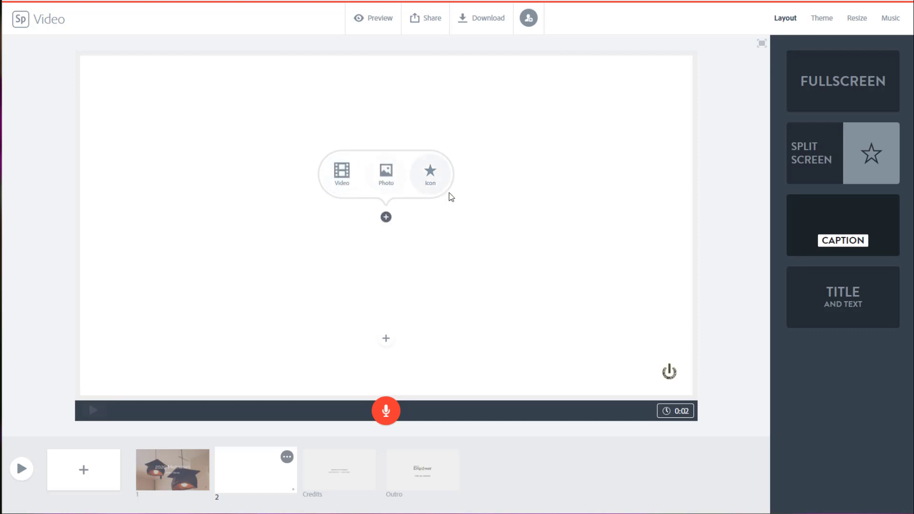
click(855, 94)
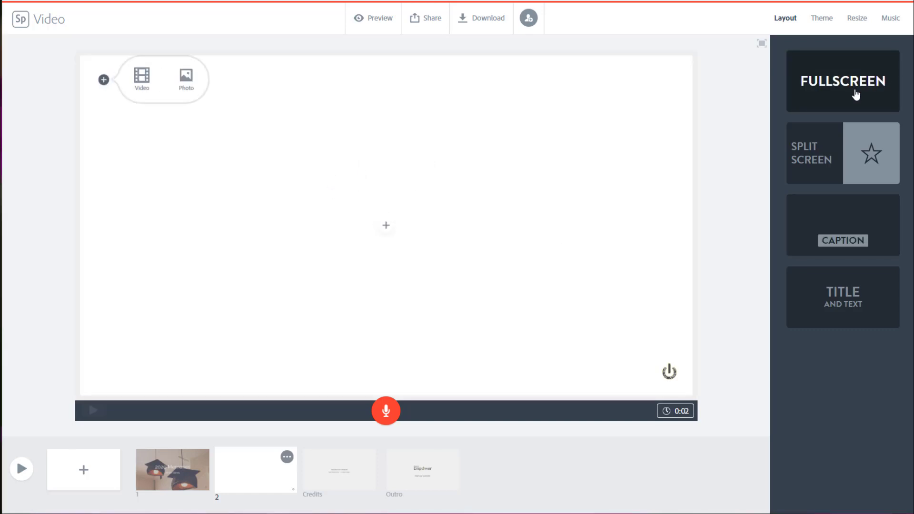
click(875, 154)
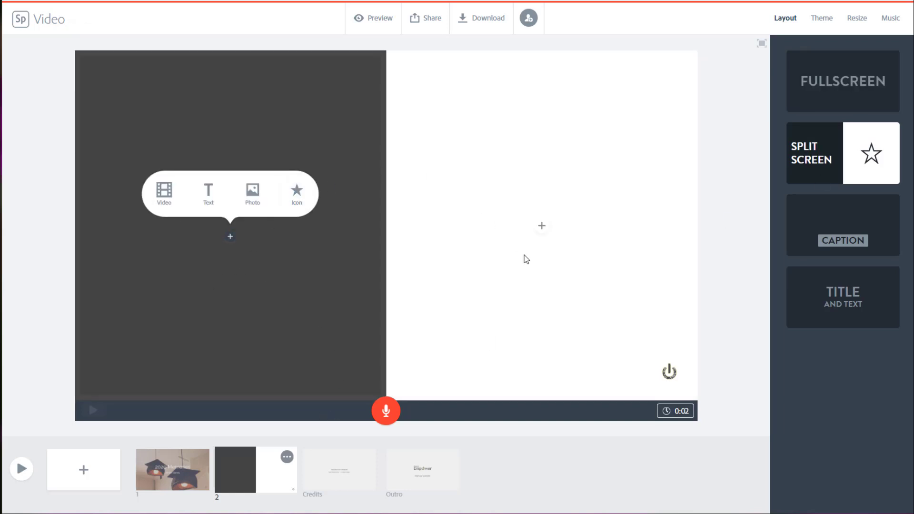
click(831, 224)
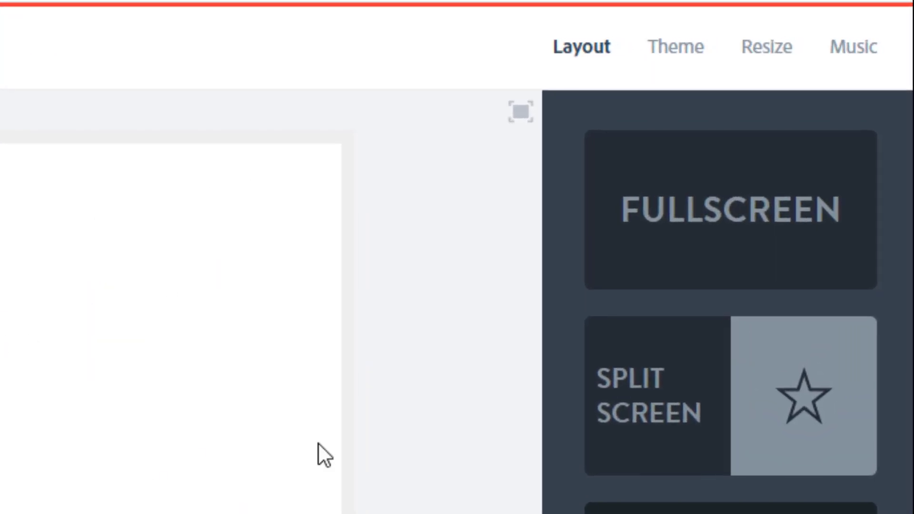
Step: Dismiss the brand-switching tip, browse the available themes, and apply the Statement theme to the video
click(676, 49)
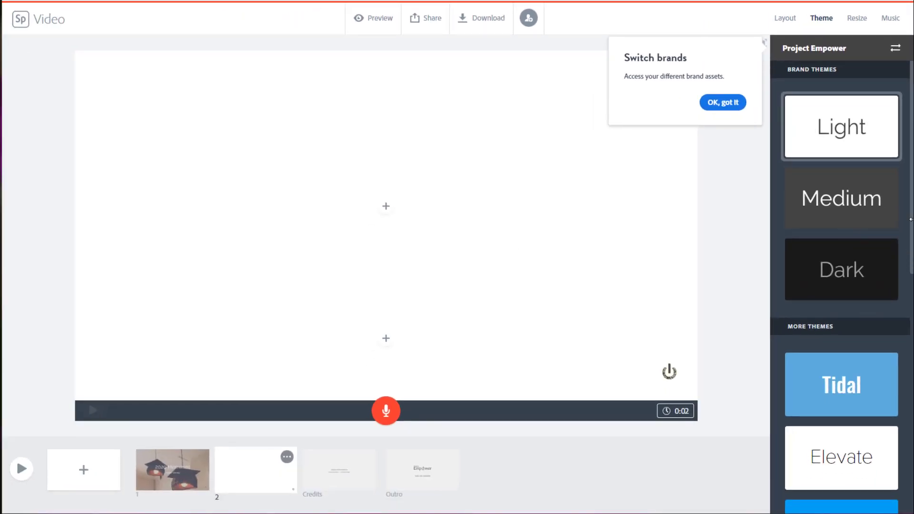
click(733, 106)
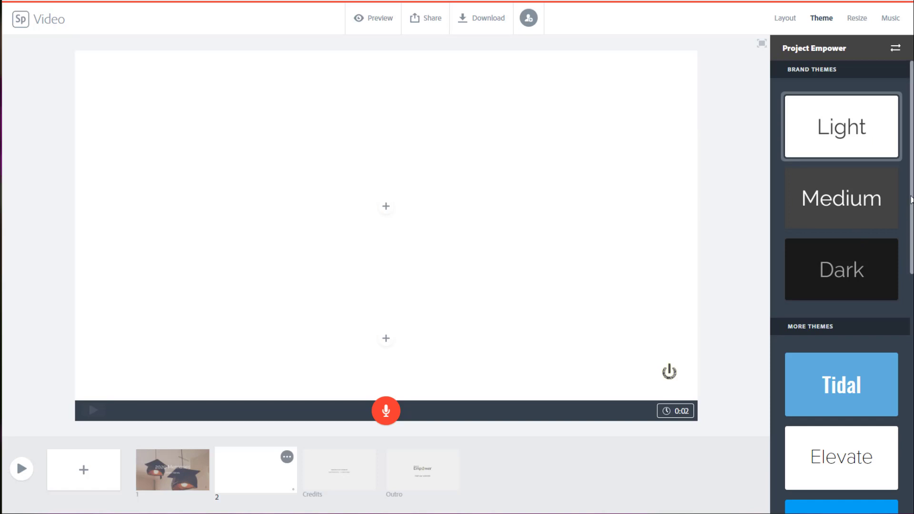
scroll(911, 298, down, 3)
scroll(911, 298, down, 2)
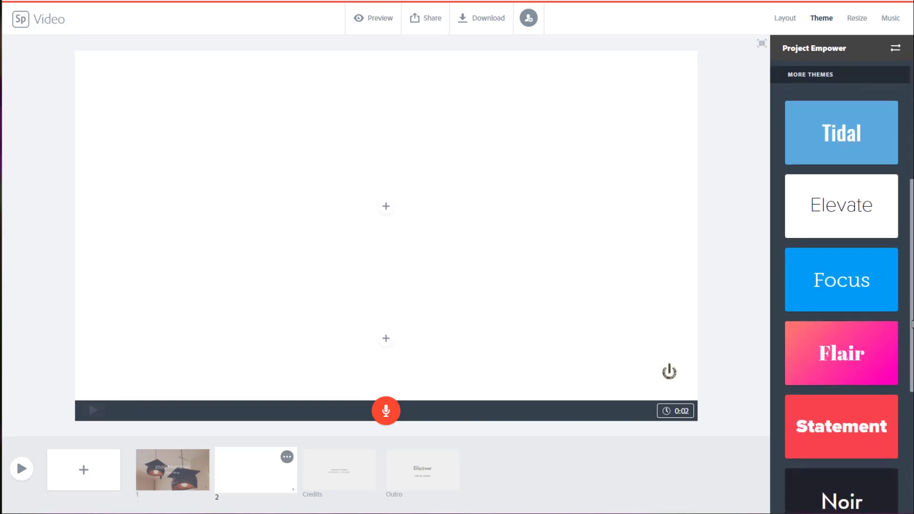
scroll(910, 347, down, 1)
scroll(912, 348, down, 4)
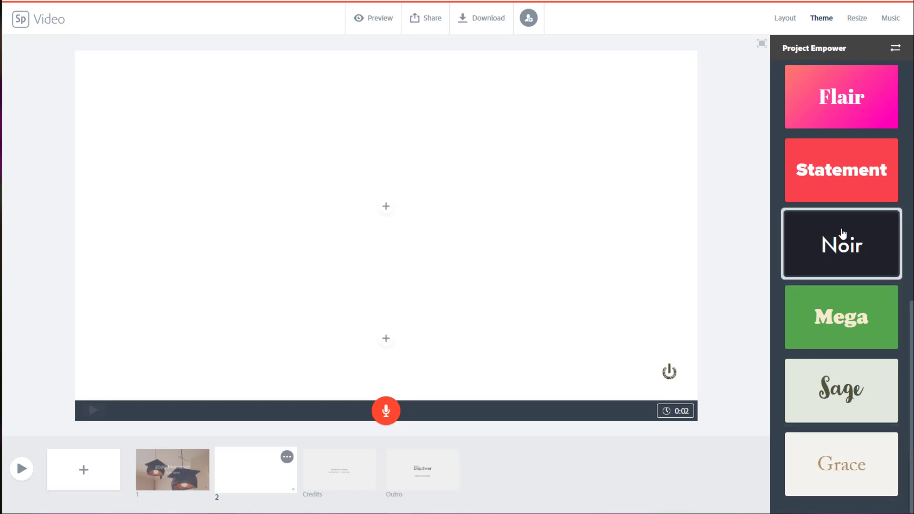
click(826, 193)
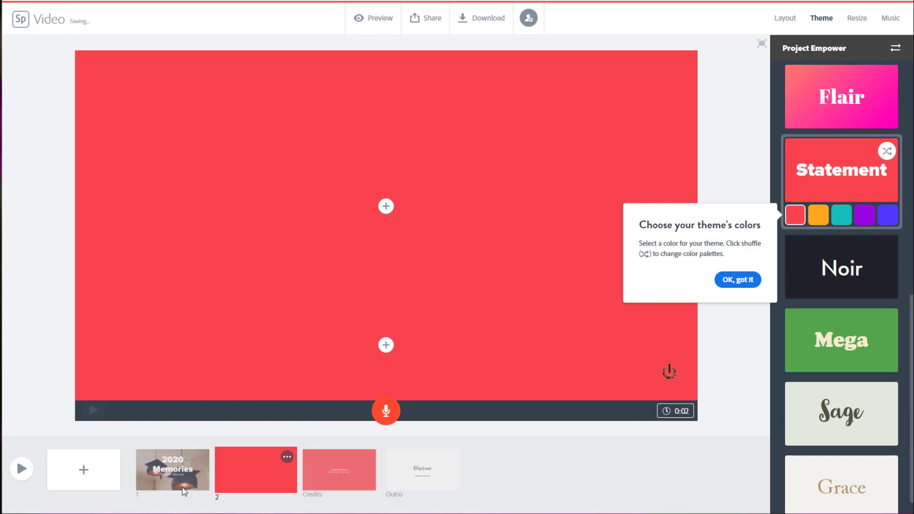
Step: Review how the theme looks on the title slide, the second slide, and the Credits slide
click(184, 485)
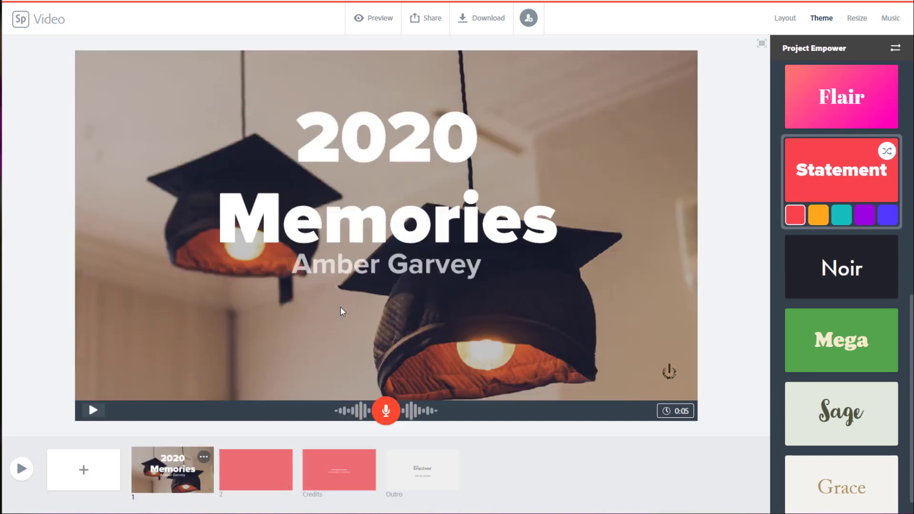
click(265, 472)
click(340, 471)
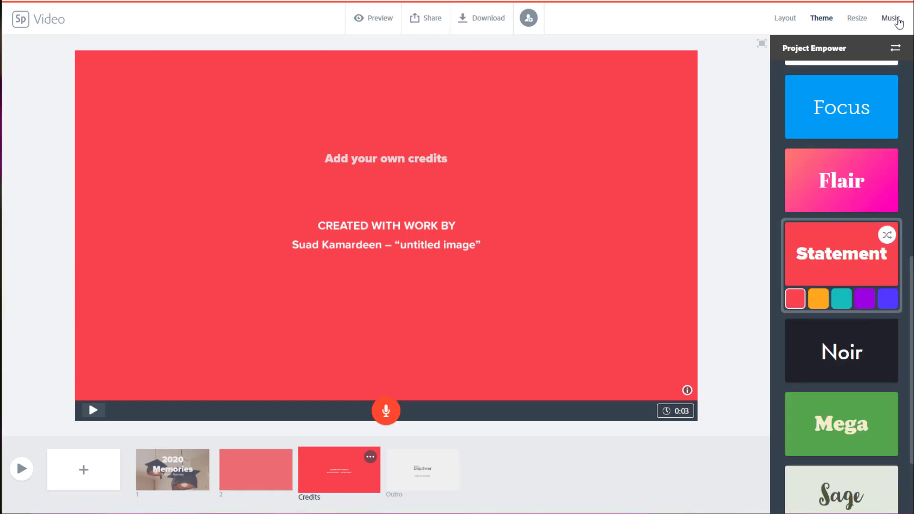
Step: Browse the background music tracks offered for the video, from the Happy category through Thematic
click(897, 22)
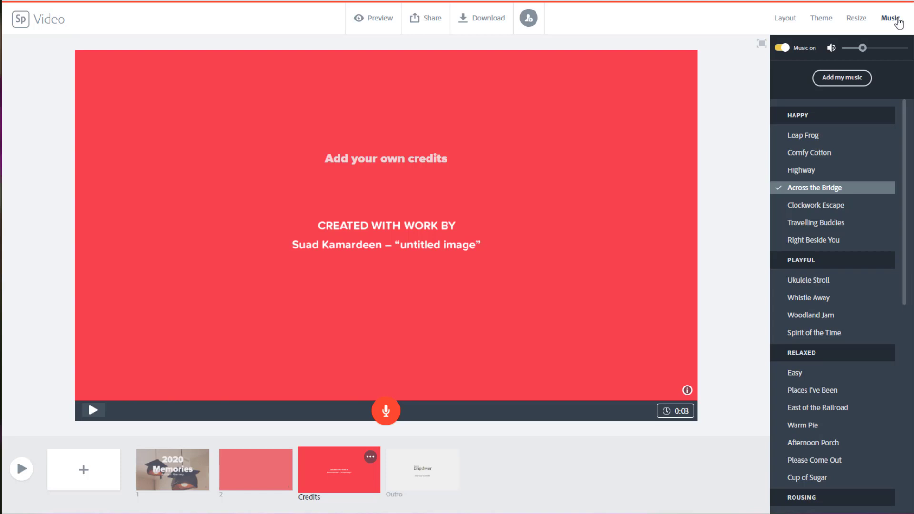
scroll(864, 359, down, 6)
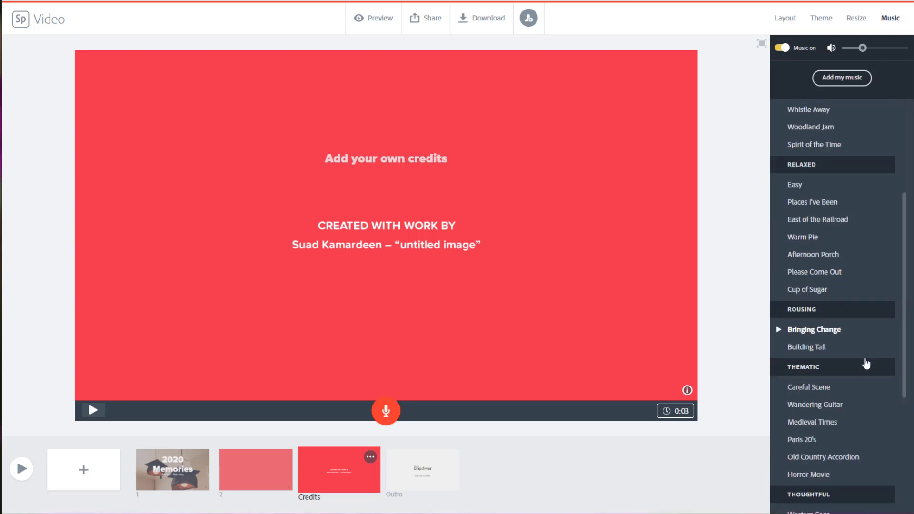
scroll(872, 371, up, 6)
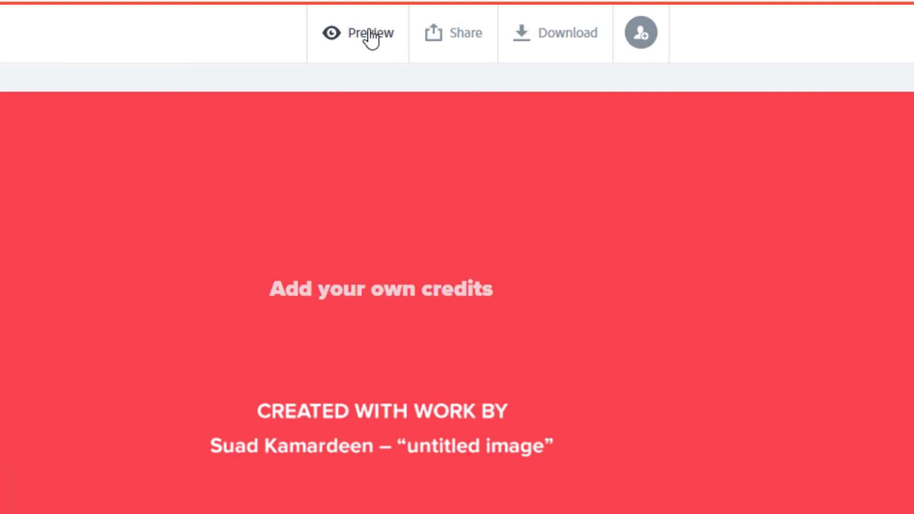
Step: Look at the options for sharing the video and go to its download option
click(444, 36)
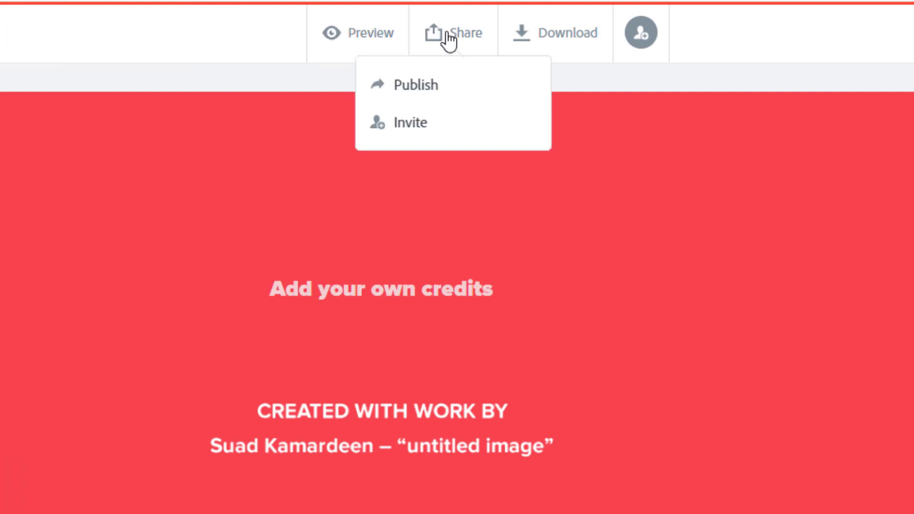
click(575, 30)
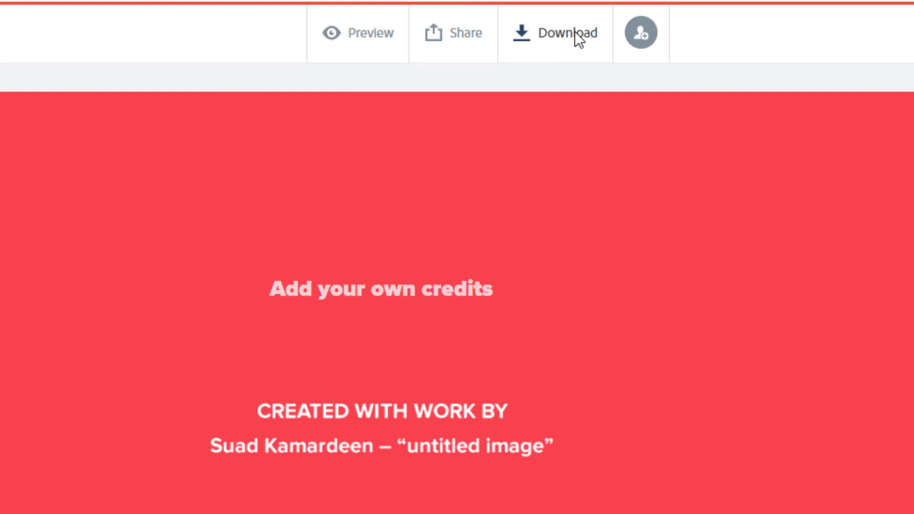